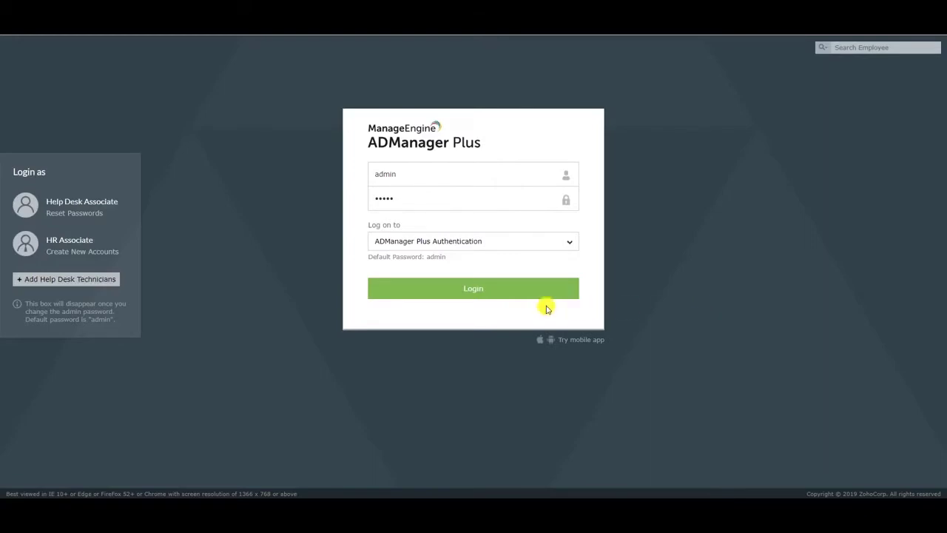
pyautogui.click(510, 296)
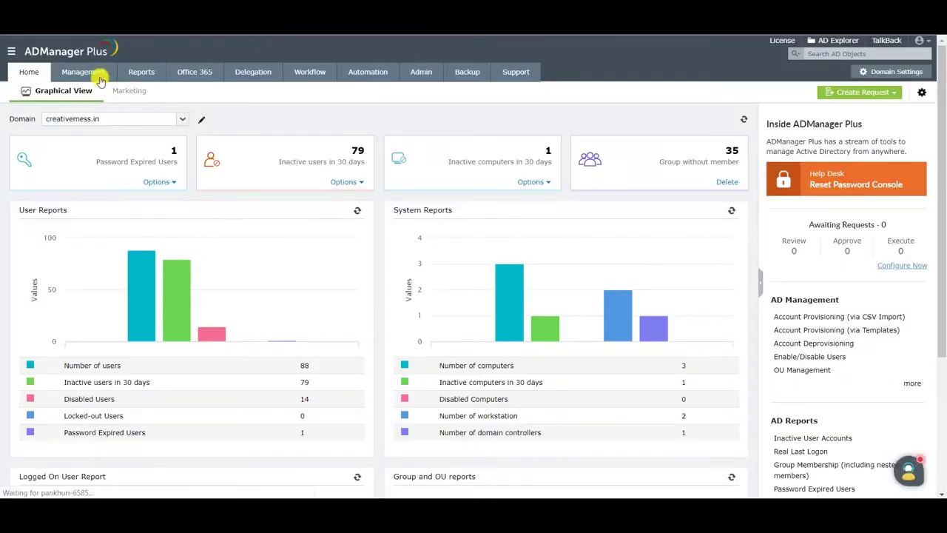
pyautogui.click(98, 74)
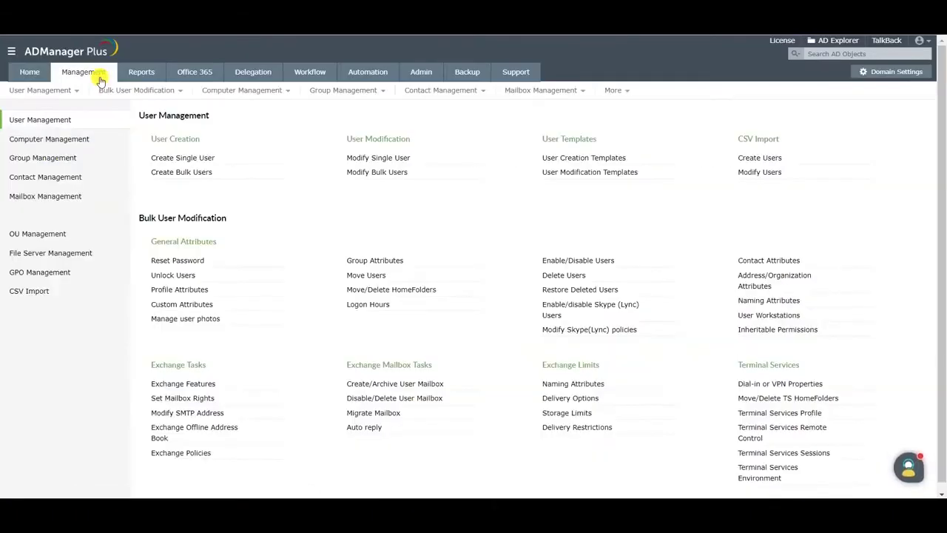
pyautogui.click(182, 158)
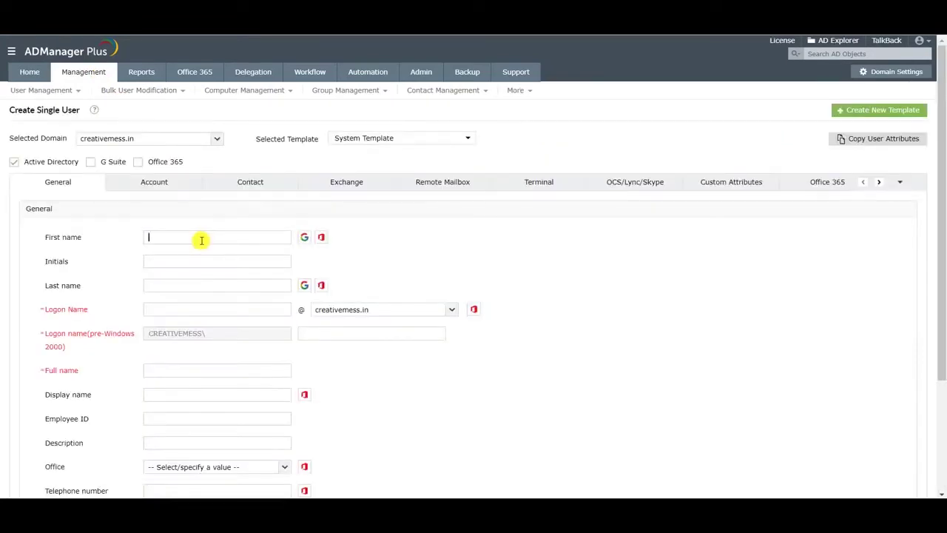
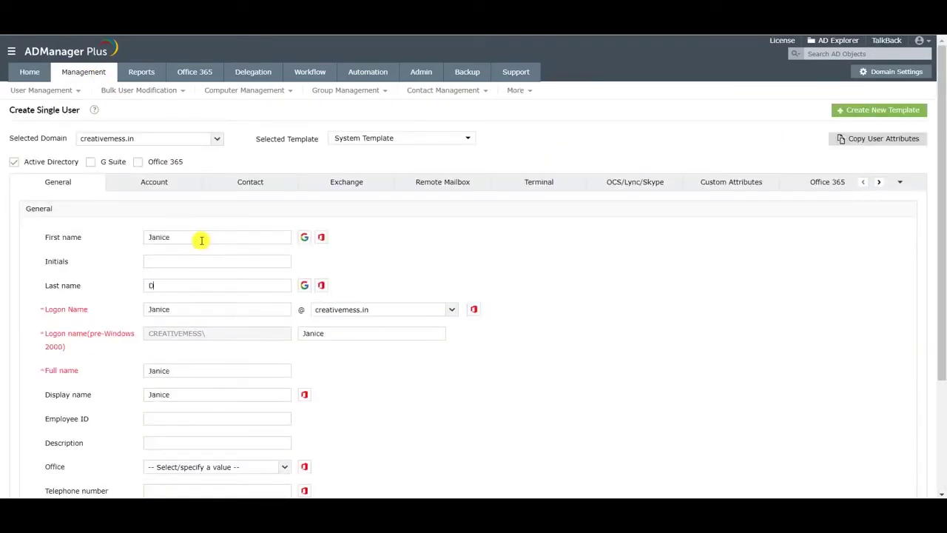
pyautogui.press('Tab')
pyautogui.scroll(-3, 444, 482)
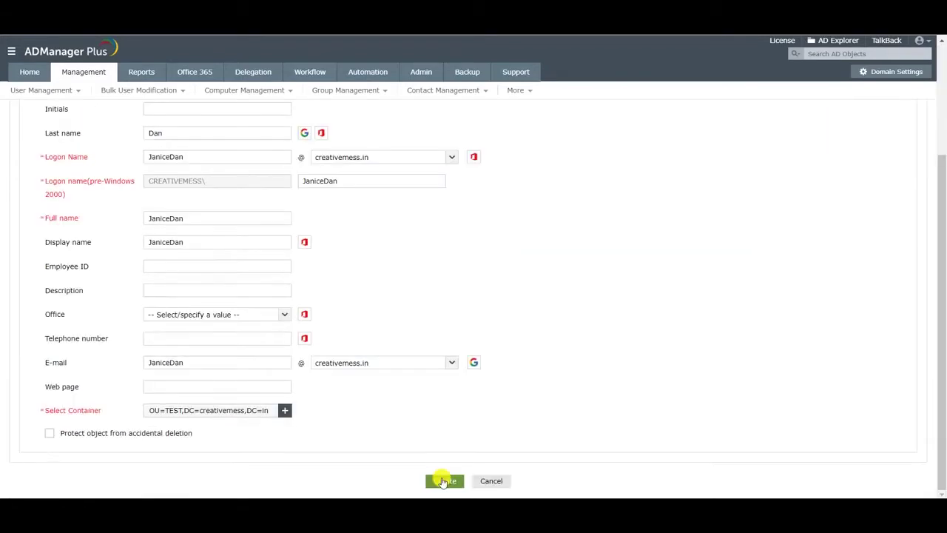
pyautogui.click(444, 481)
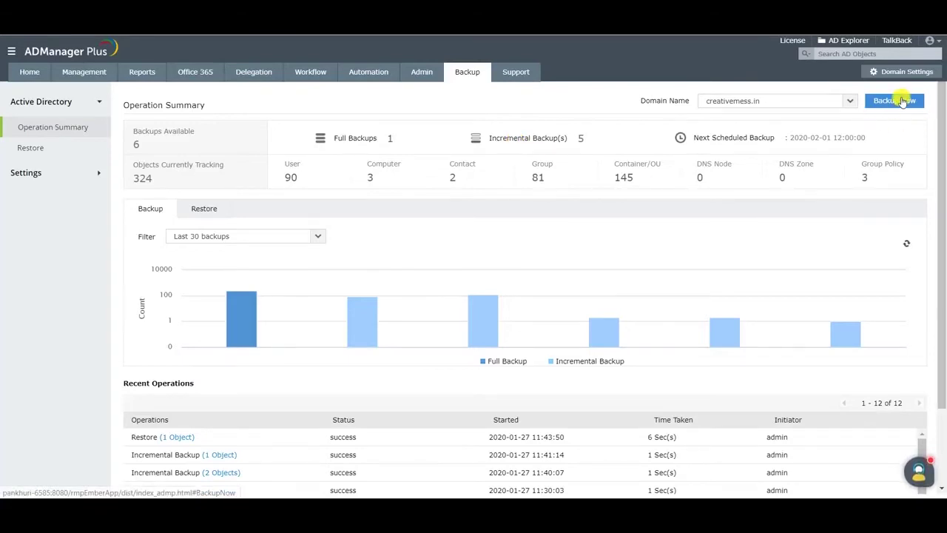
# Step: Review the backup settings configured for the creativemess.in domain
pyautogui.click(29, 174)
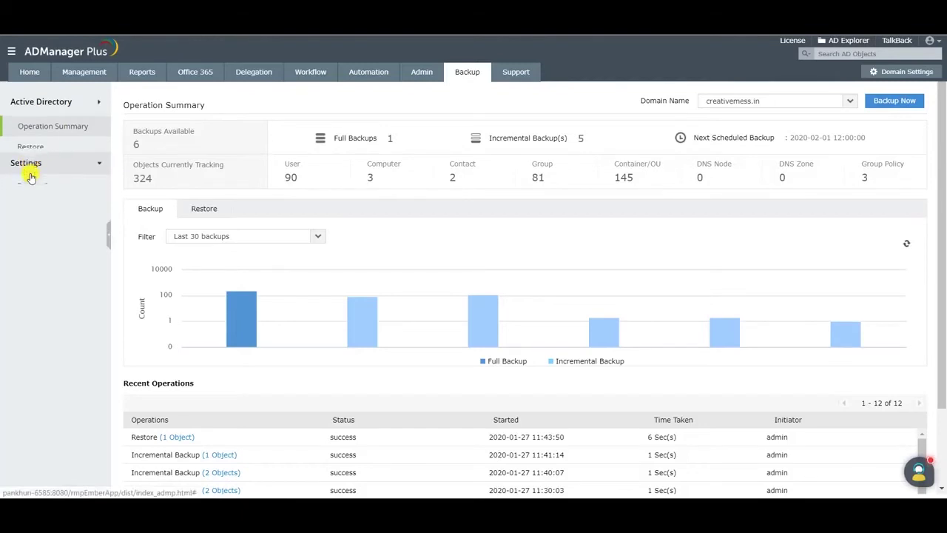
pyautogui.click(42, 155)
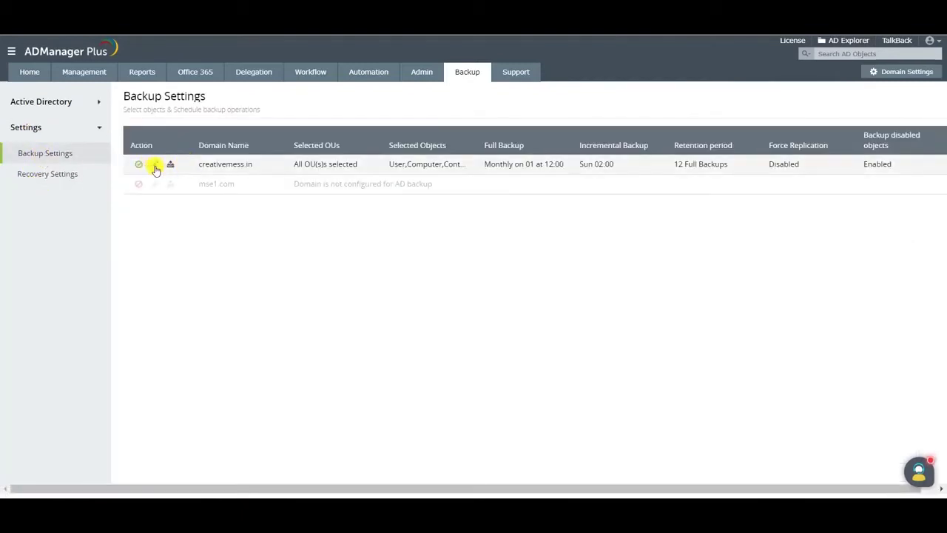
pyautogui.click(156, 166)
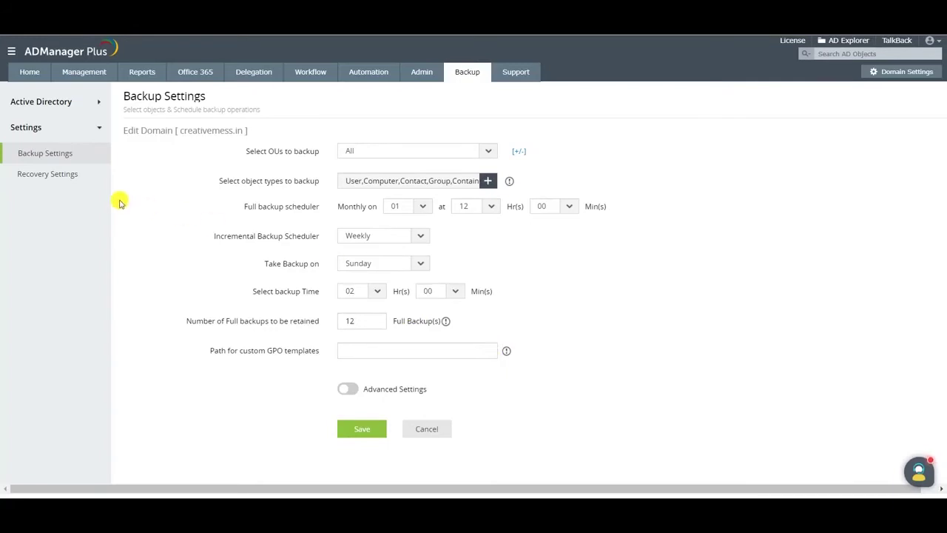
# Step: Run an immediate incremental backup of the domain, backing up 17 objects
pyautogui.click(38, 101)
pyautogui.click(45, 126)
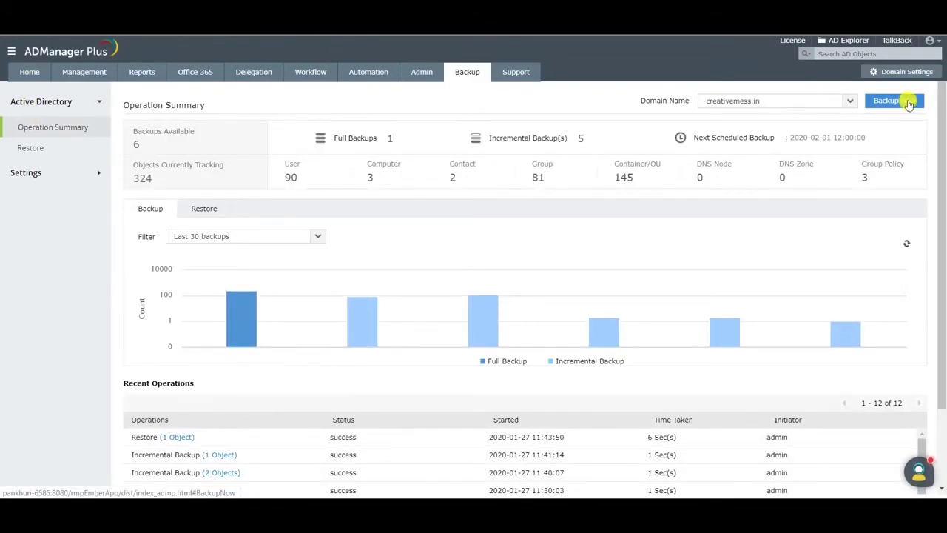
pyautogui.click(909, 104)
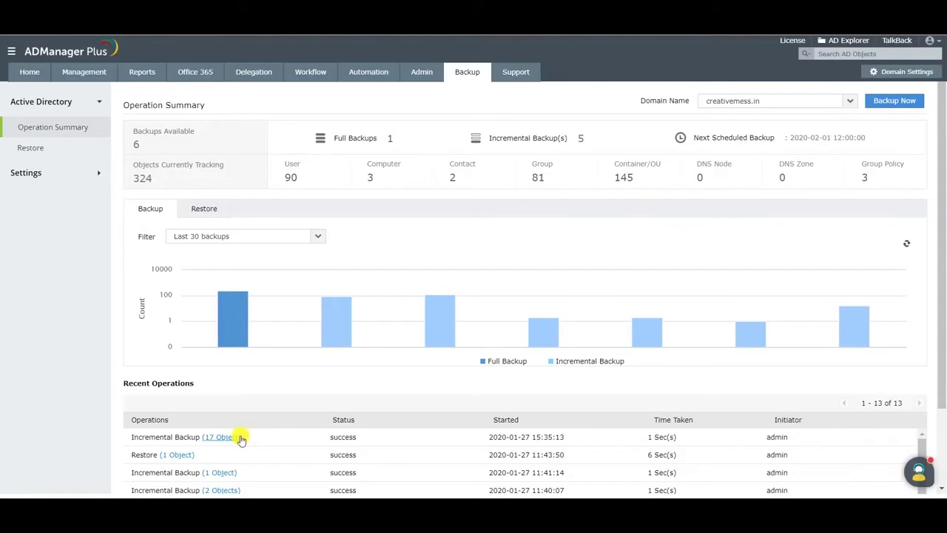
pyautogui.click(98, 77)
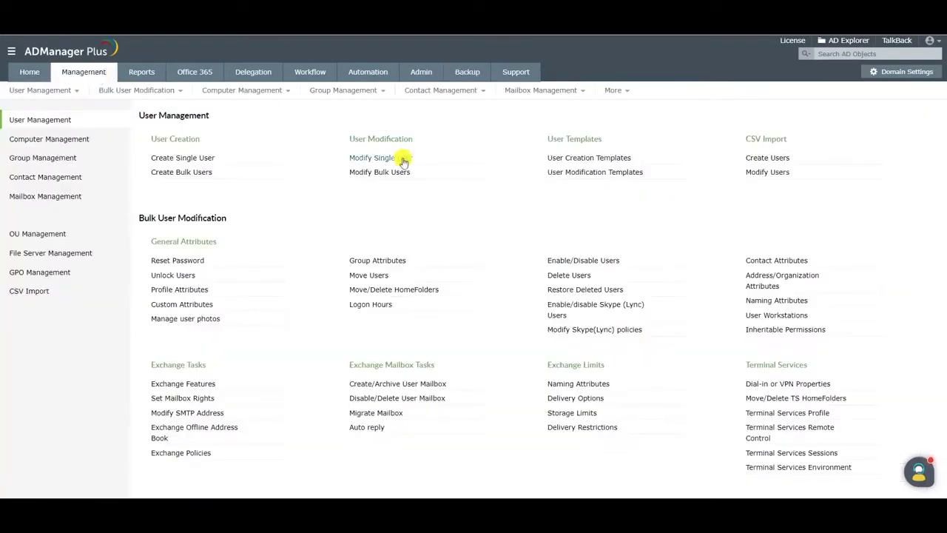
pyautogui.click(398, 157)
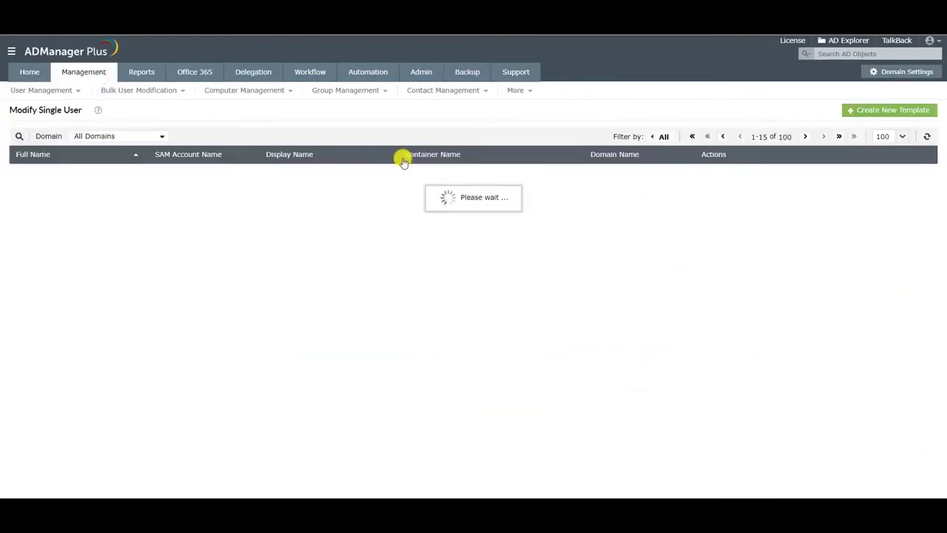
pyautogui.click(19, 136)
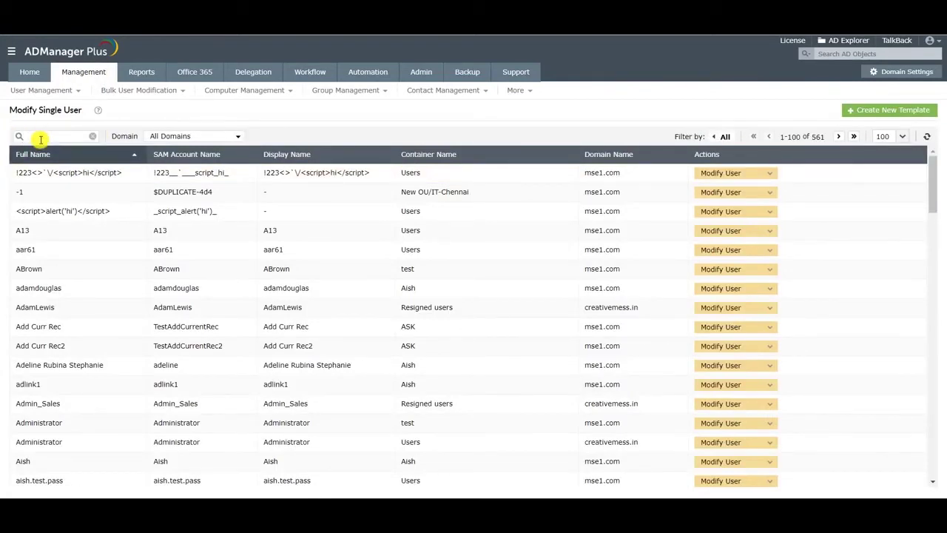
pyautogui.write('janice')
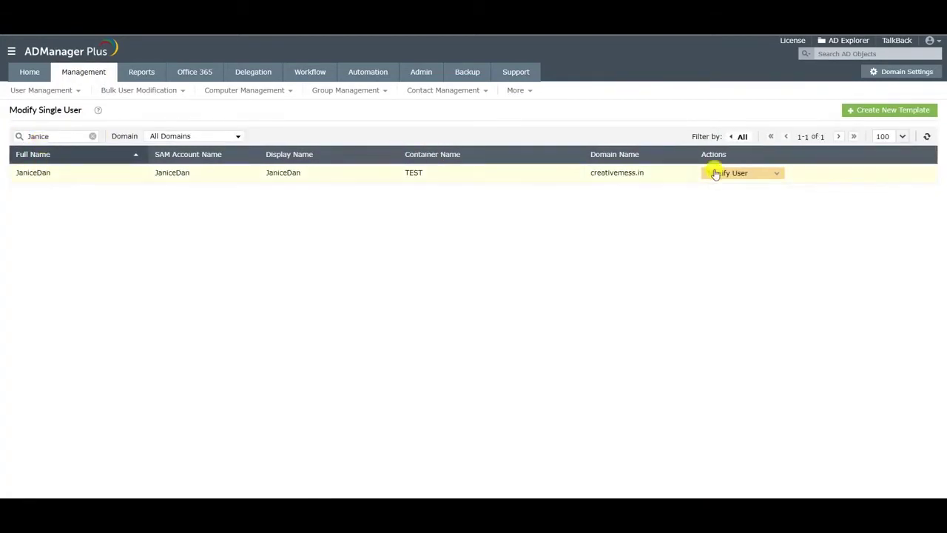
pyautogui.click(715, 173)
pyautogui.click(302, 433)
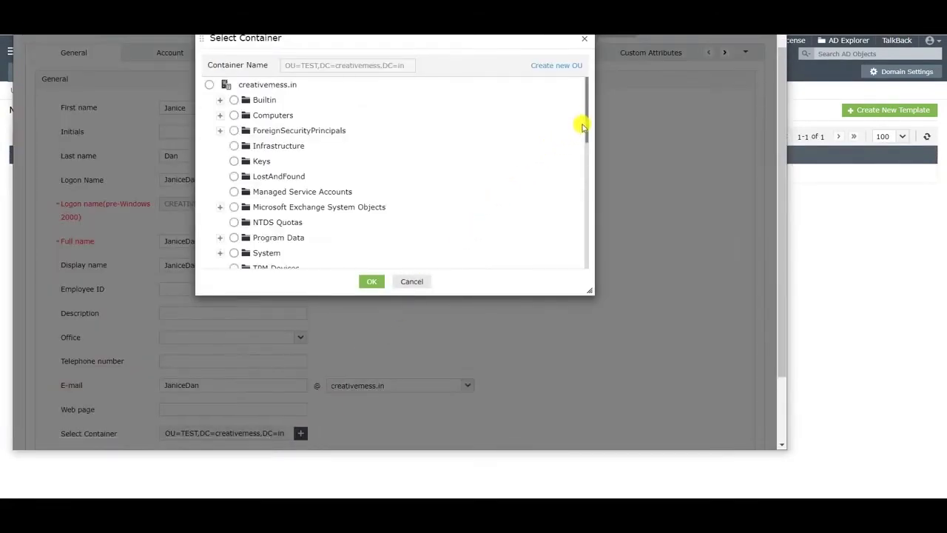
pyautogui.moveTo(586, 130); pyautogui.dragTo(585, 184)
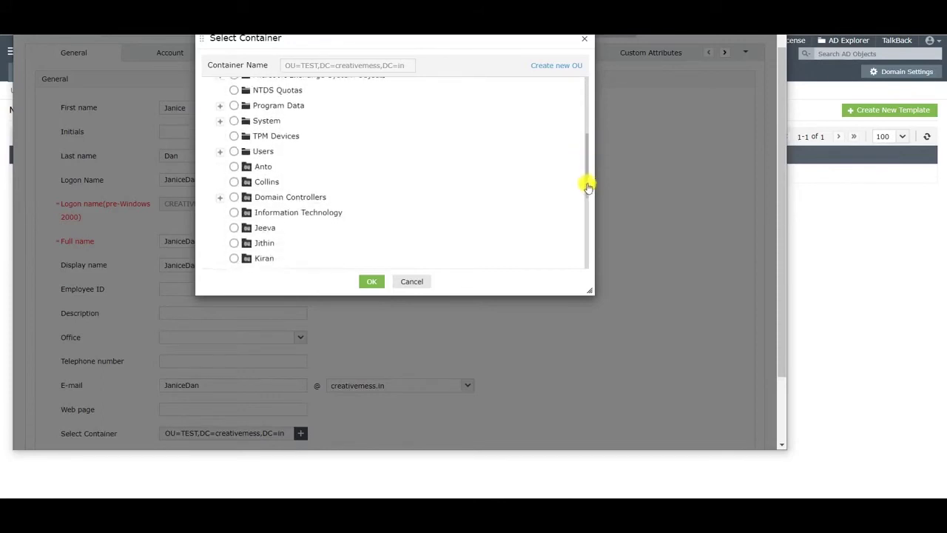
pyautogui.click(234, 120)
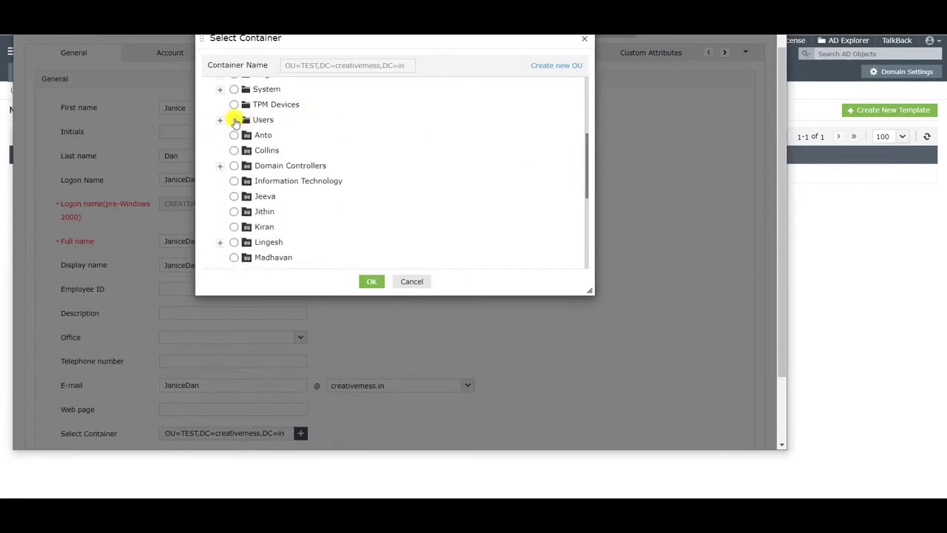
pyautogui.click(371, 285)
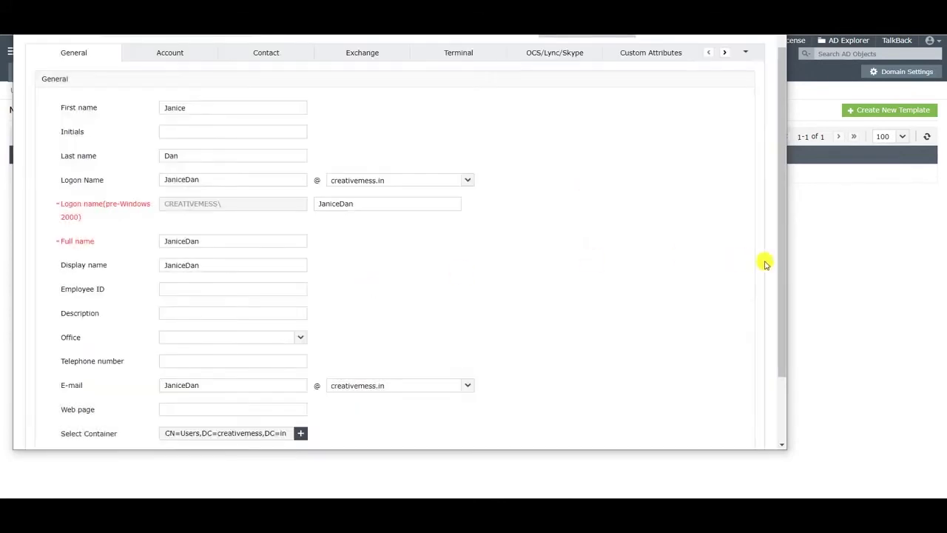
pyautogui.moveTo(782, 266); pyautogui.dragTo(814, 412)
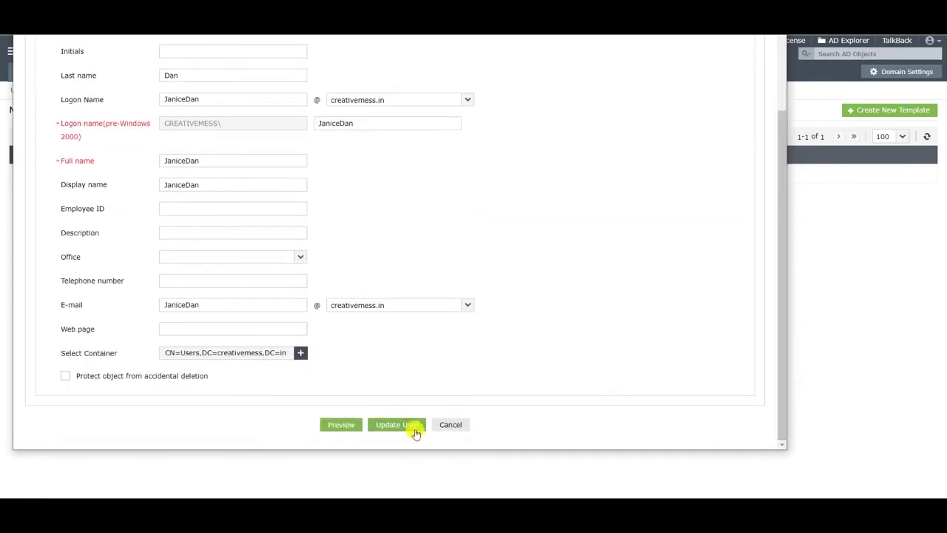
pyautogui.click(413, 425)
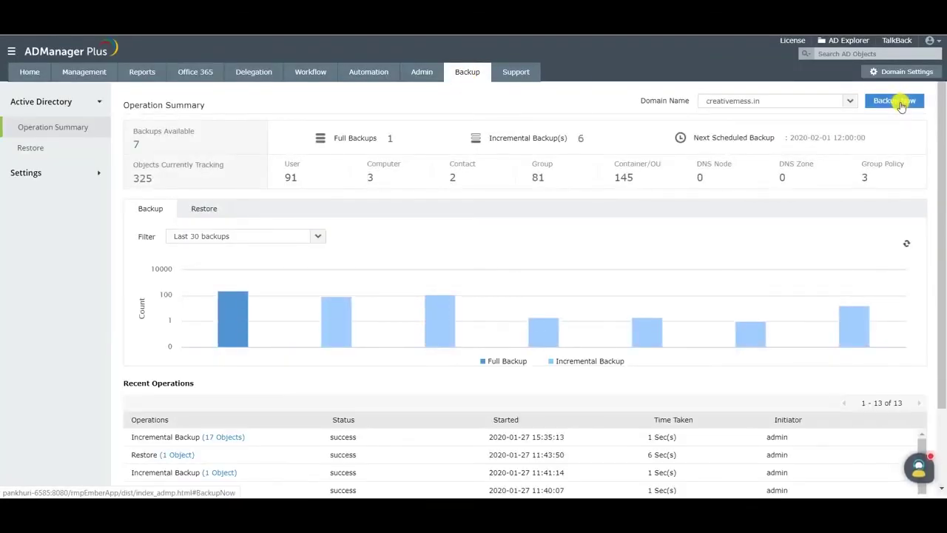
# Step: Back up the domain again, open the new 1-object backup, and select Restore Previous Backup Value
pyautogui.click(897, 101)
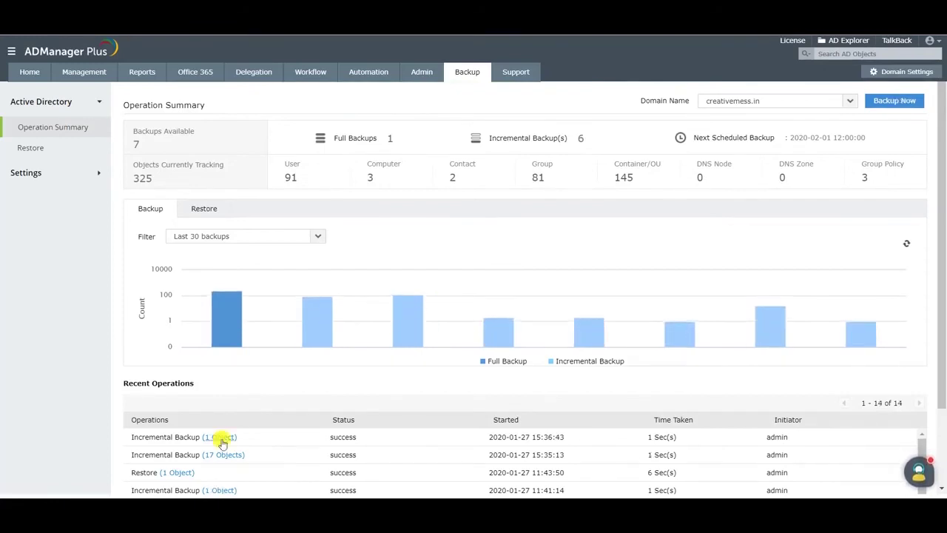
pyautogui.click(220, 438)
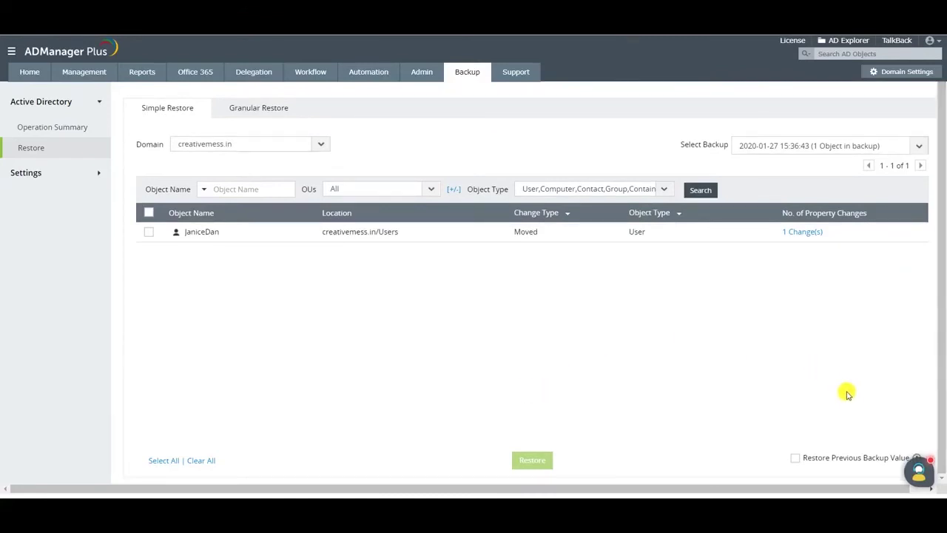
pyautogui.click(797, 460)
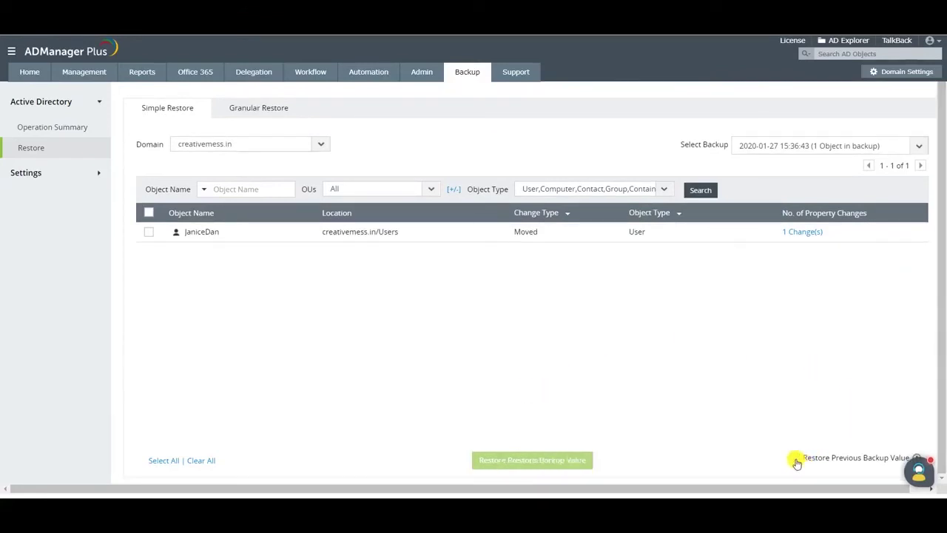
pyautogui.click(803, 240)
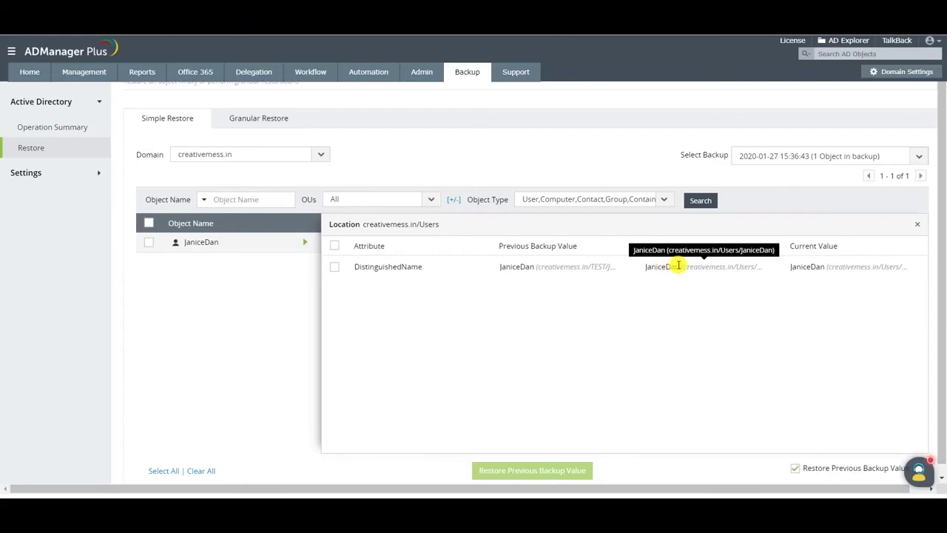
pyautogui.click(334, 267)
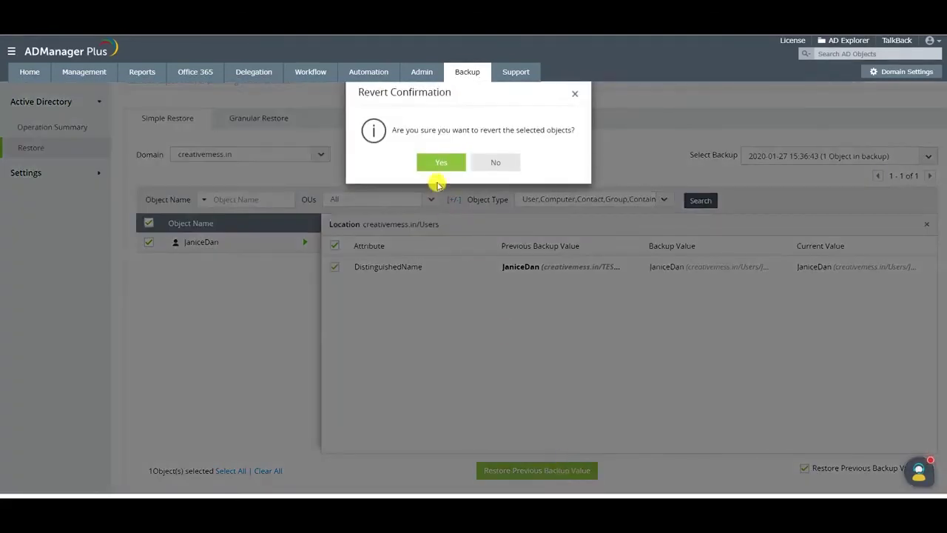
pyautogui.click(439, 161)
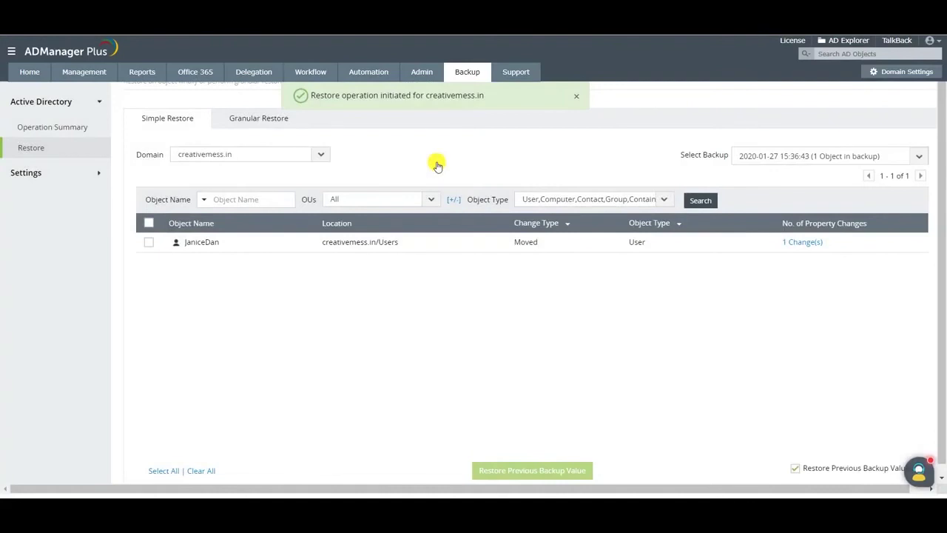
pyautogui.click(493, 96)
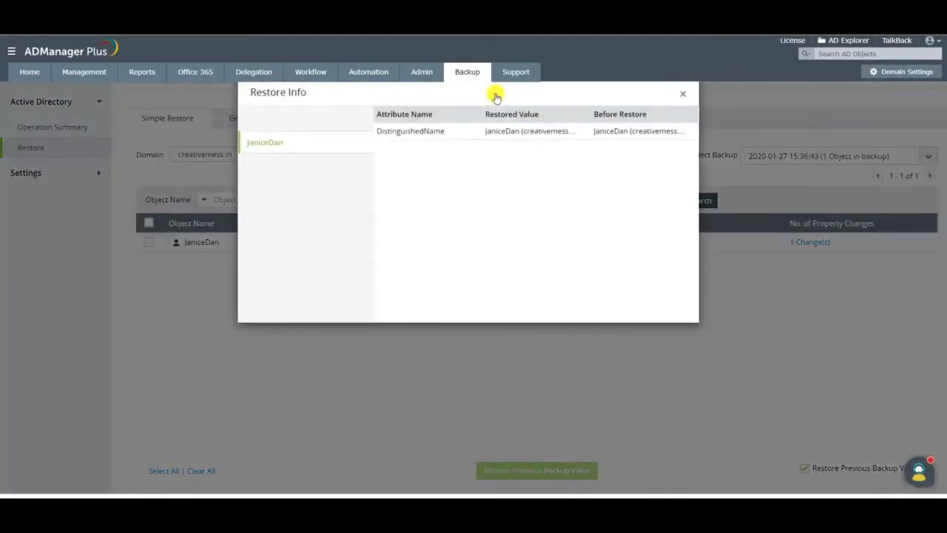